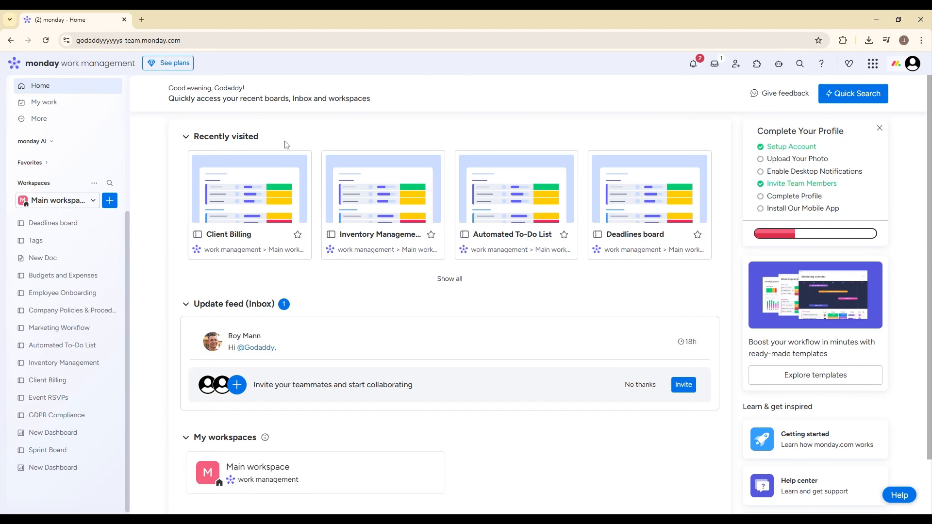
{"action": "left_click", "coordinate": [110, 201]}
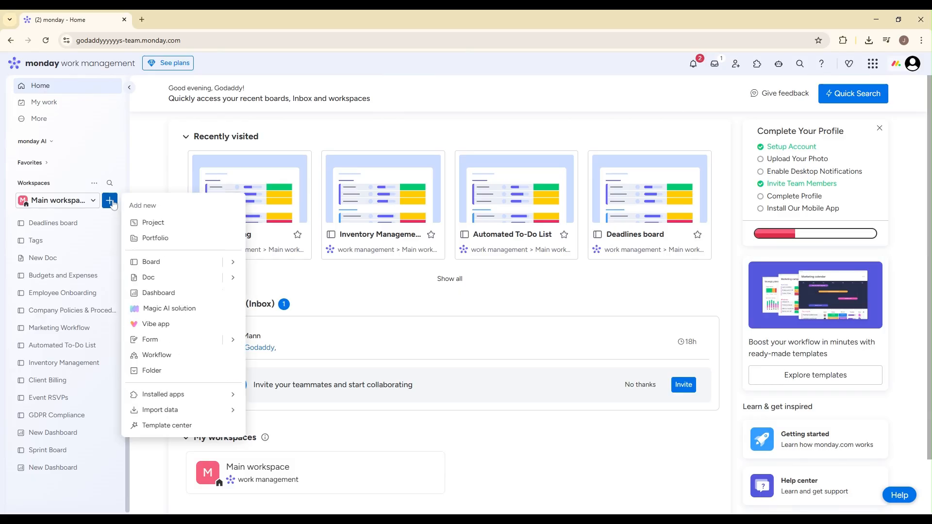
{"action": "mouse_move", "coordinate": [232, 263]}
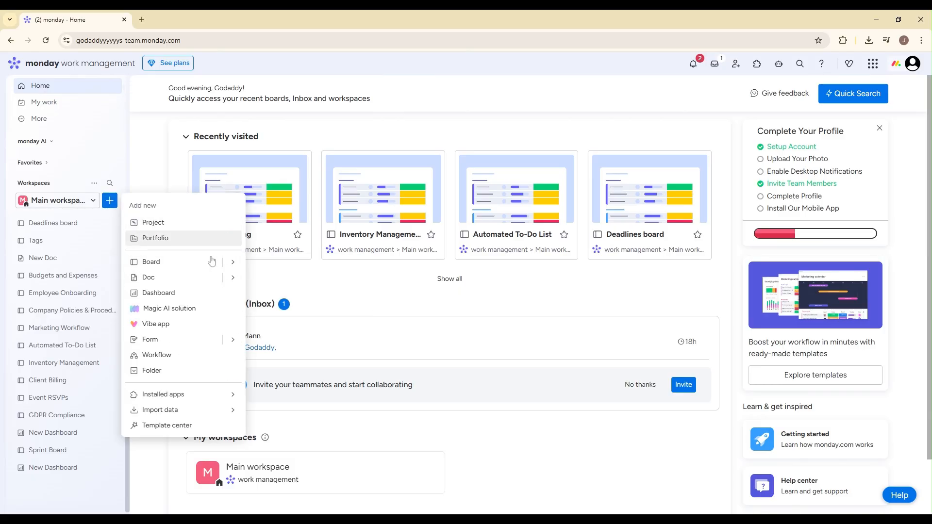
{"action": "left_click", "coordinate": [285, 267]}
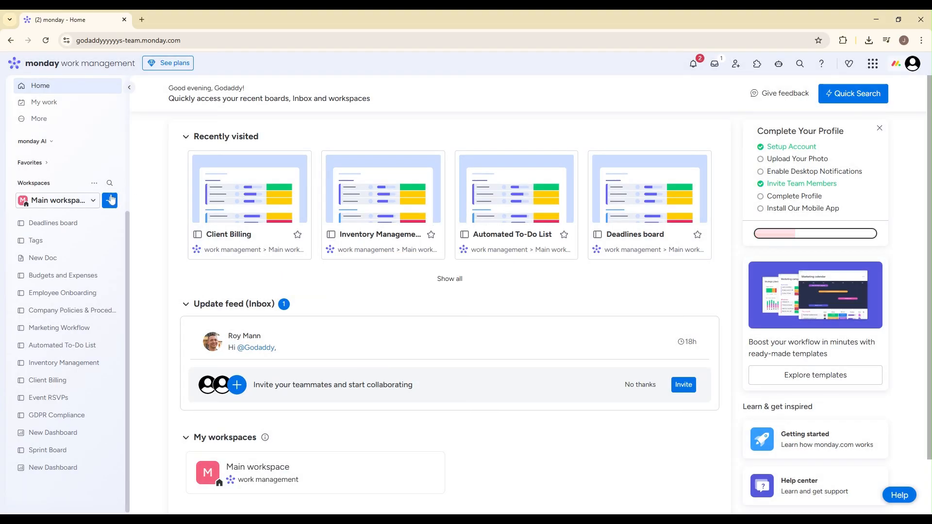
{"action": "left_click", "coordinate": [110, 200]}
{"action": "mouse_move", "coordinate": [166, 262]}
{"action": "left_click", "coordinate": [281, 264]}
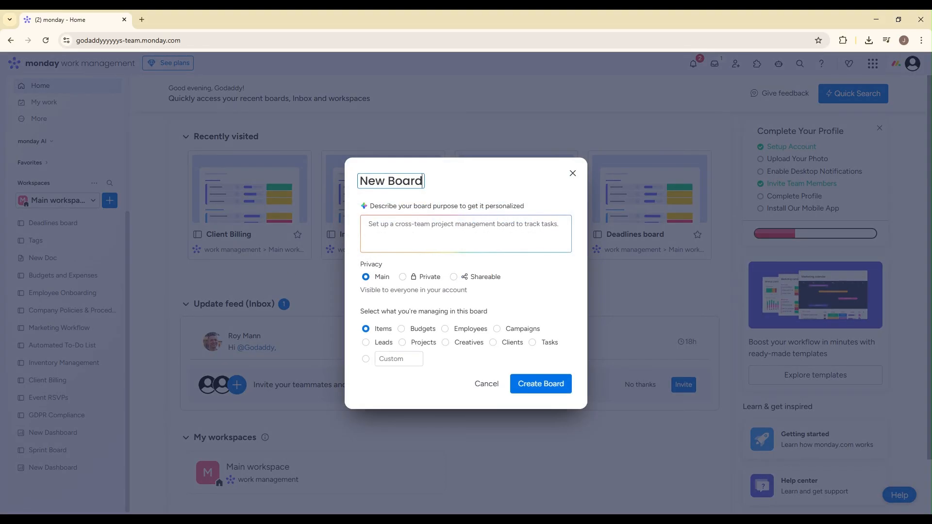
{"action": "key", "text": "ctrl+a"}
{"action": "type", "text": "Event RSVPs"}
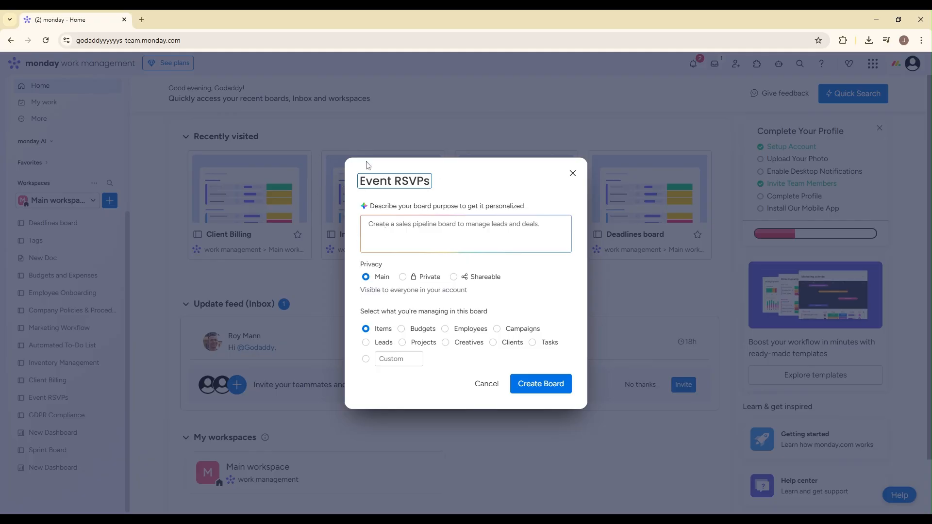
{"action": "left_click", "coordinate": [452, 186]}
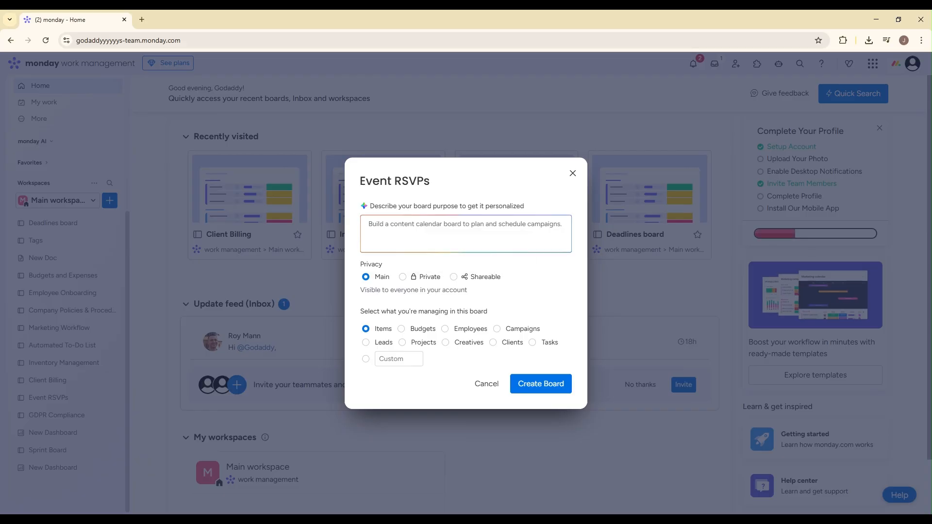
{"action": "left_click", "coordinate": [573, 173]}
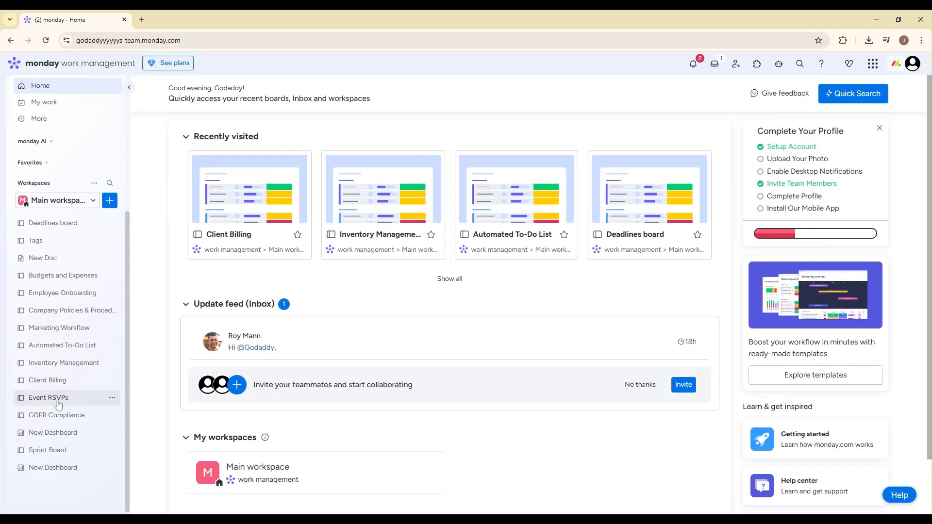
- Open the existing Event RSVPs board and delete its empty group named Group Title
{"action": "left_click", "coordinate": [58, 402]}
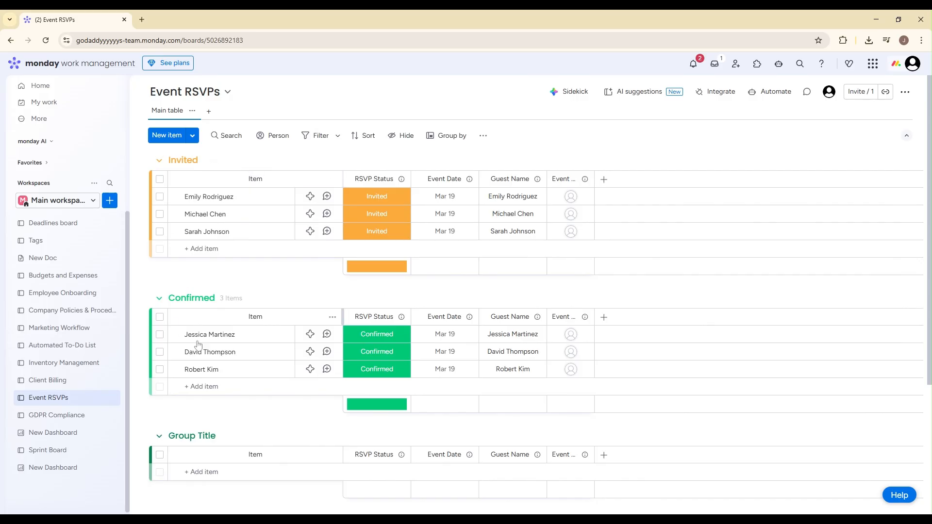
{"action": "scroll", "coordinate": [196, 430], "scroll_direction": "down", "scroll_amount": 4}
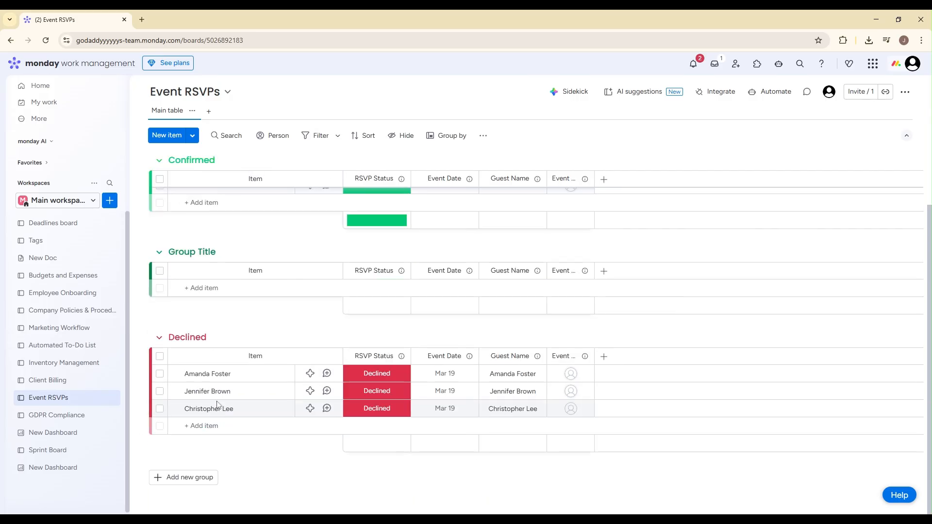
{"action": "left_click", "coordinate": [141, 253]}
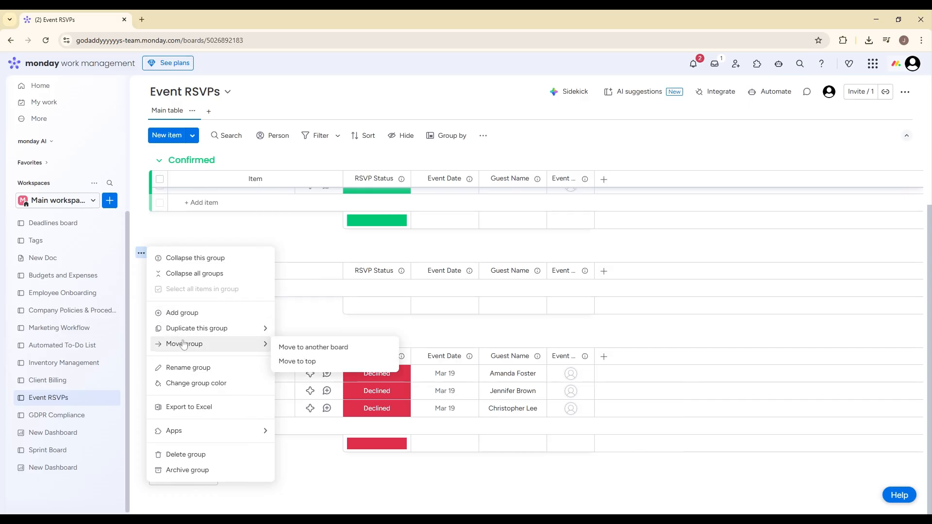
{"action": "left_click", "coordinate": [186, 455]}
{"action": "left_click", "coordinate": [563, 310]}
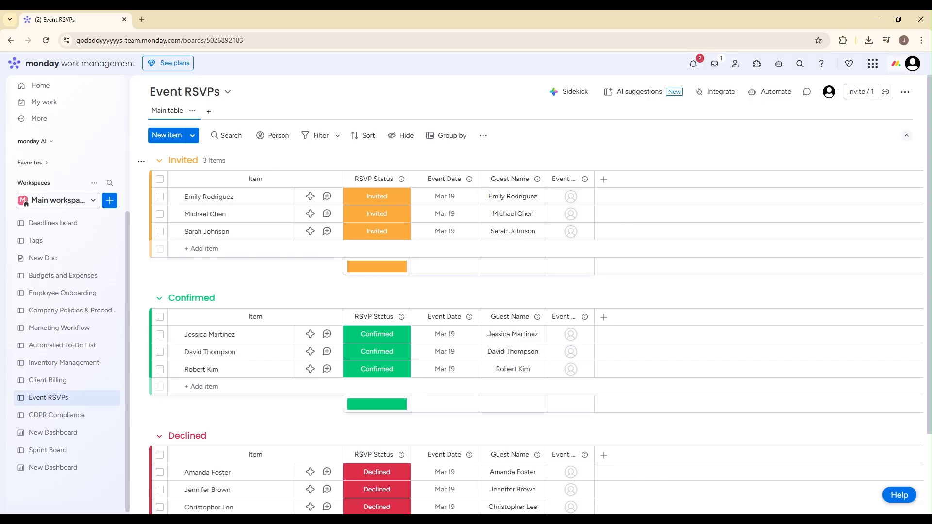
- Rename the board's Item column to Guest Name
{"action": "left_click", "coordinate": [256, 174]}
{"action": "key", "text": "ctrl+a"}
{"action": "type", "text": "G"}
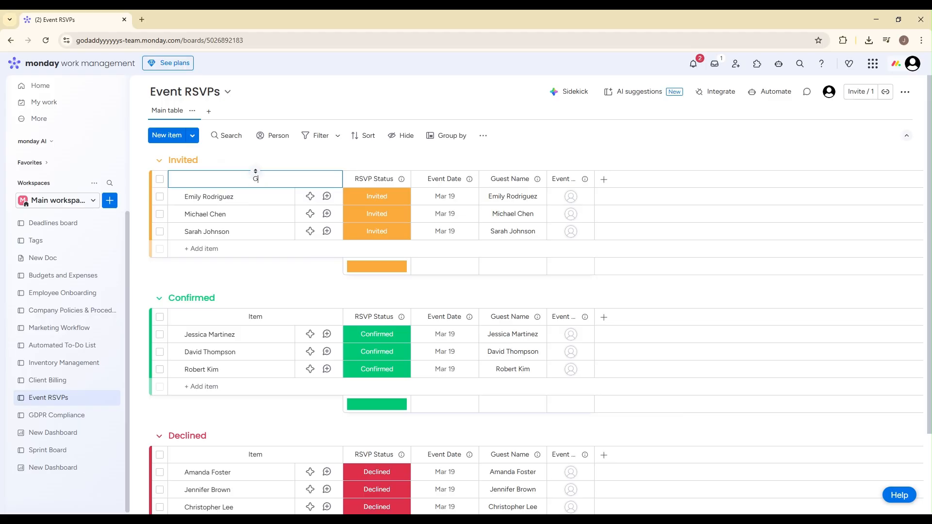
{"action": "type", "text": "uest Name"}
{"action": "left_click", "coordinate": [408, 159]}
{"action": "left_click", "coordinate": [377, 175]}
{"action": "left_click", "coordinate": [373, 196]}
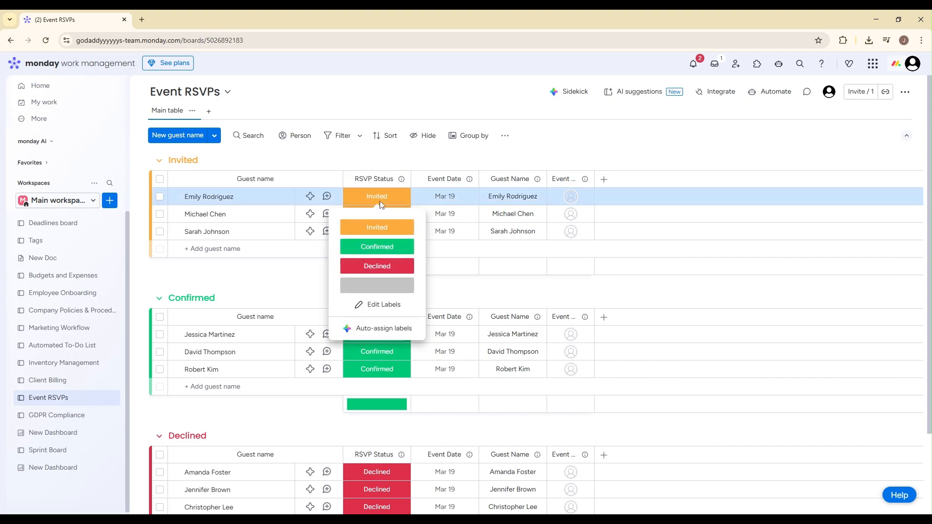
{"action": "left_click", "coordinate": [398, 161]}
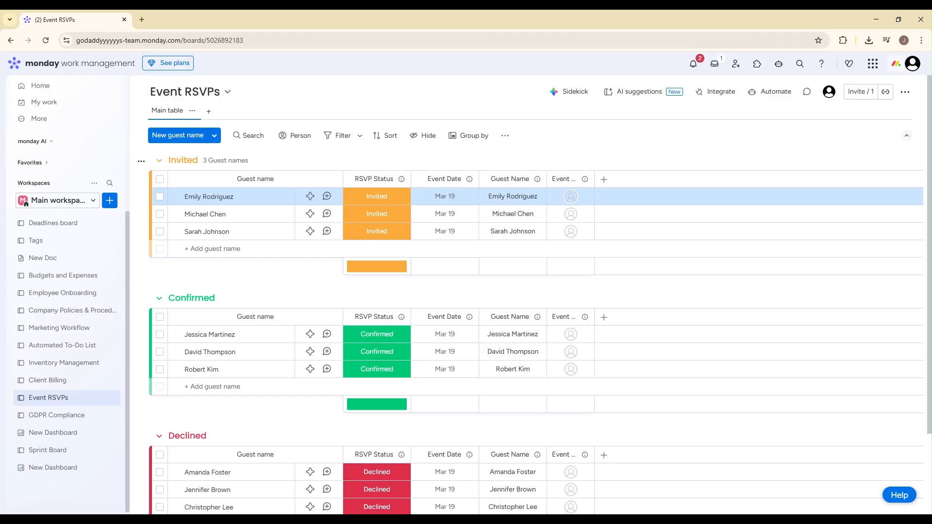
{"action": "left_click", "coordinate": [426, 197]}
{"action": "key", "text": "Escape"}
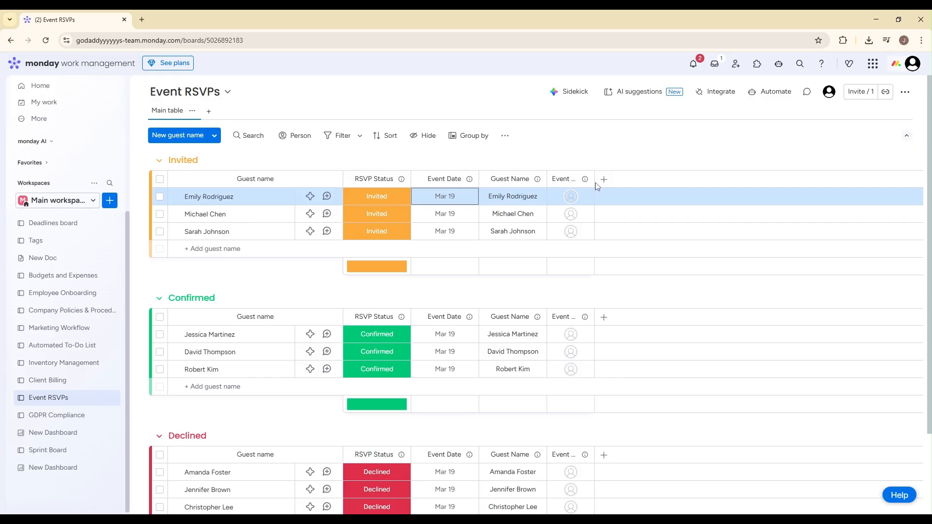
- Widen the Event Coordinator column to show its full title and delete the redundant Guest Name column beside it
{"action": "left_click_drag", "start_coordinate": [595, 183], "coordinate": [695, 183]}
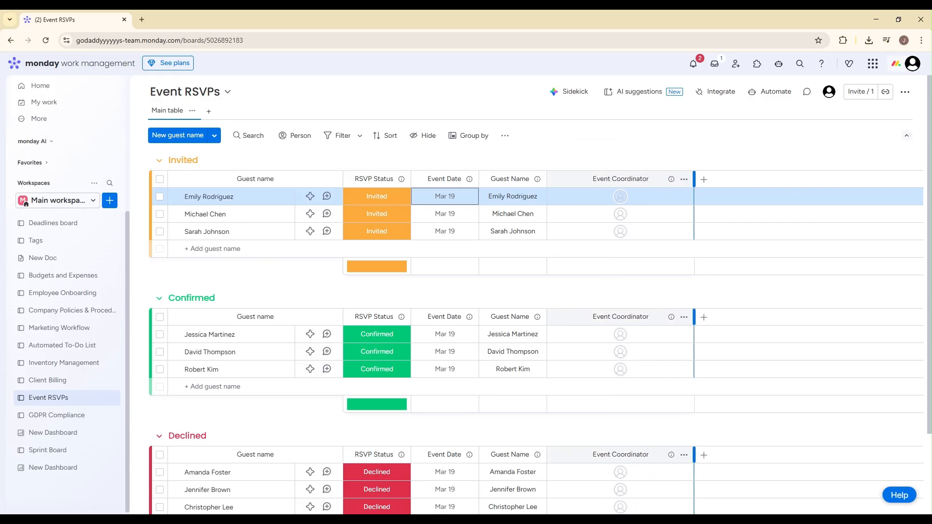
{"action": "left_click", "coordinate": [694, 182]}
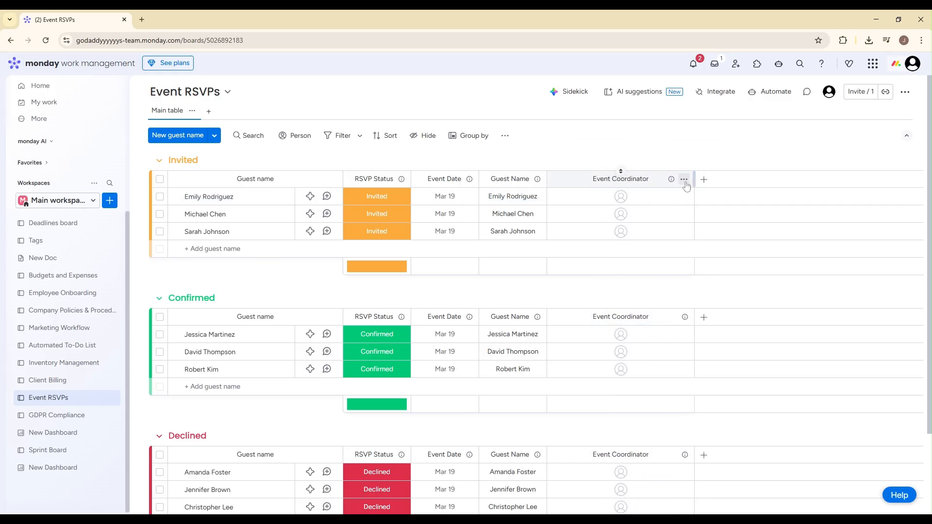
{"action": "left_click", "coordinate": [538, 181]}
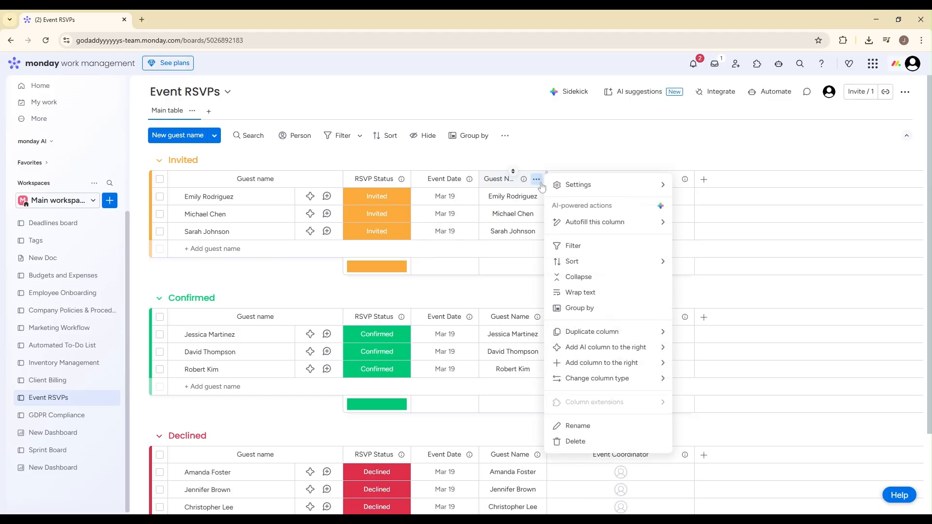
{"action": "left_click", "coordinate": [579, 442]}
{"action": "left_click", "coordinate": [583, 128]}
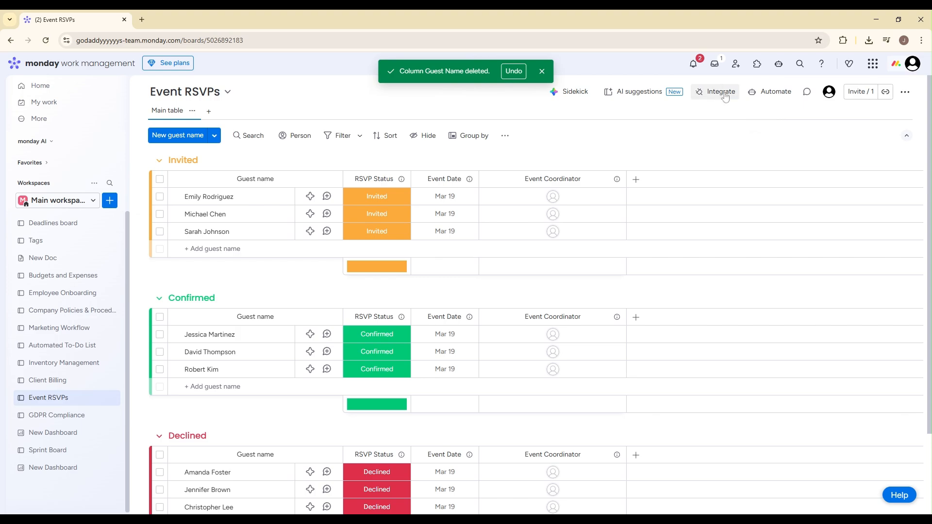
- Start a board automation from the status-change notification template, triggered when RSVP Status changes to Confirmed
{"action": "left_click", "coordinate": [764, 91]}
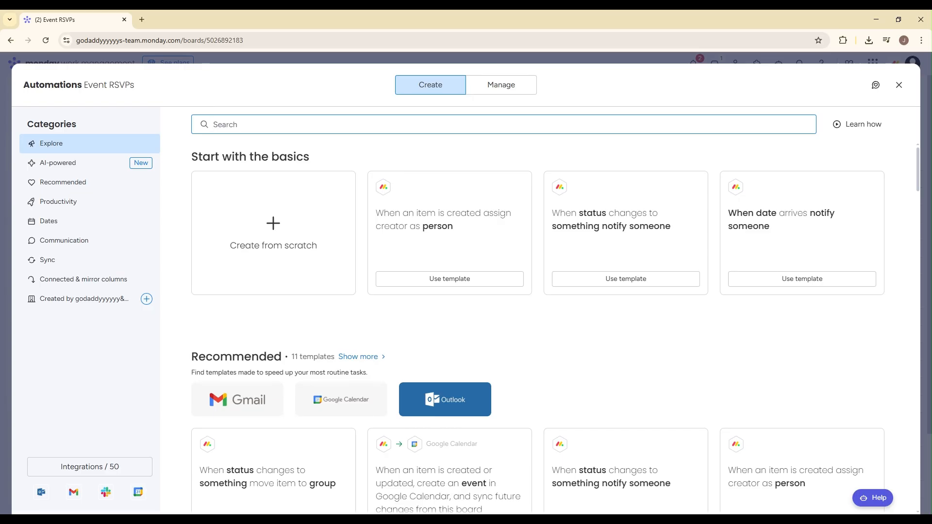
{"action": "left_click", "coordinate": [626, 278]}
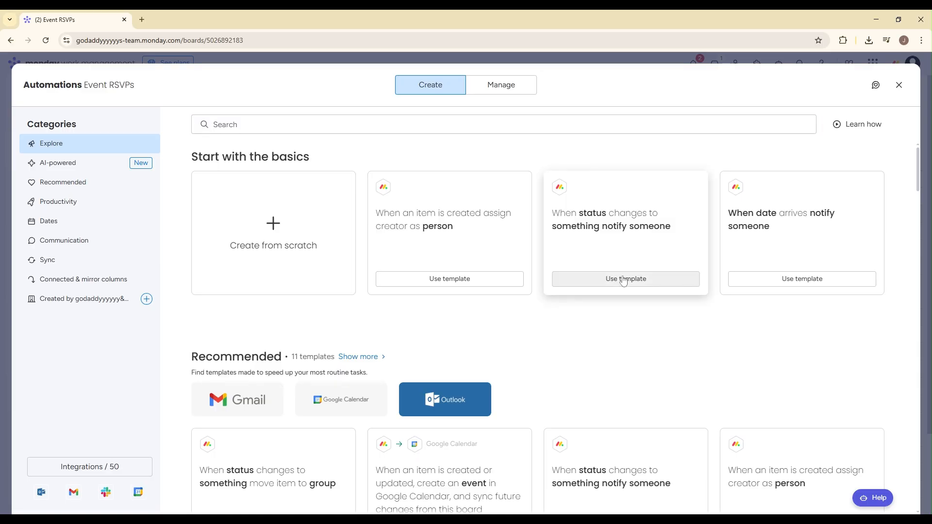
{"action": "left_click", "coordinate": [254, 147]}
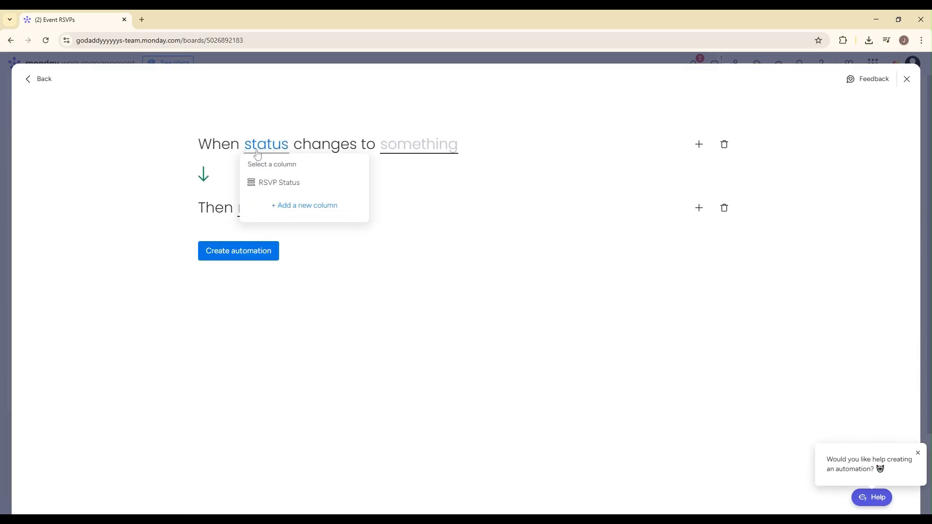
{"action": "left_click", "coordinate": [274, 183]}
{"action": "left_click", "coordinate": [422, 148]}
{"action": "left_click", "coordinate": [442, 221]}
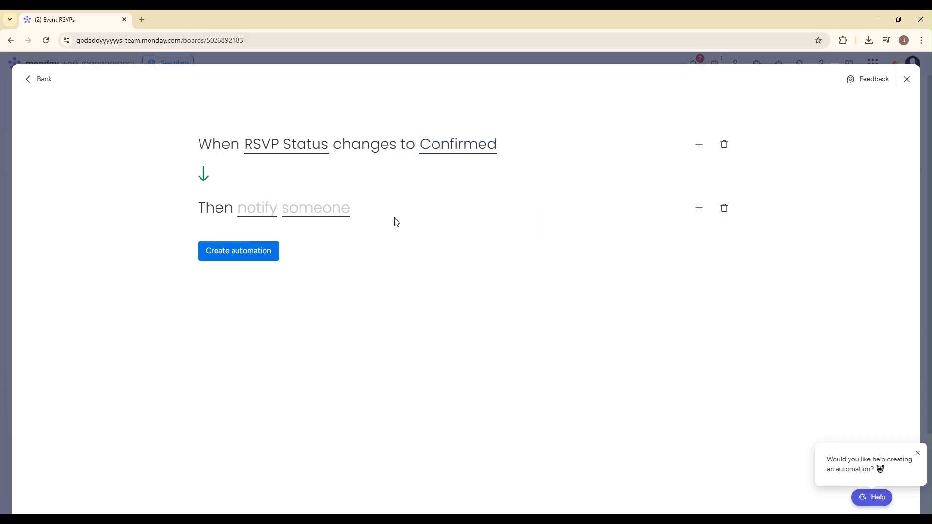
- Make the automation notify Godaddy with "{Guest Name's name} is coming to the event." and create it
{"action": "left_click", "coordinate": [276, 214]}
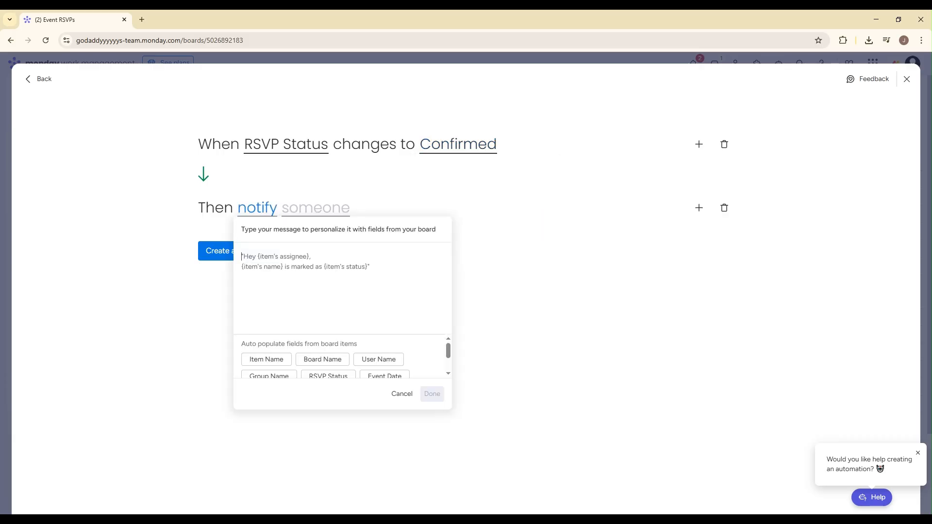
{"action": "left_click", "coordinate": [255, 364]}
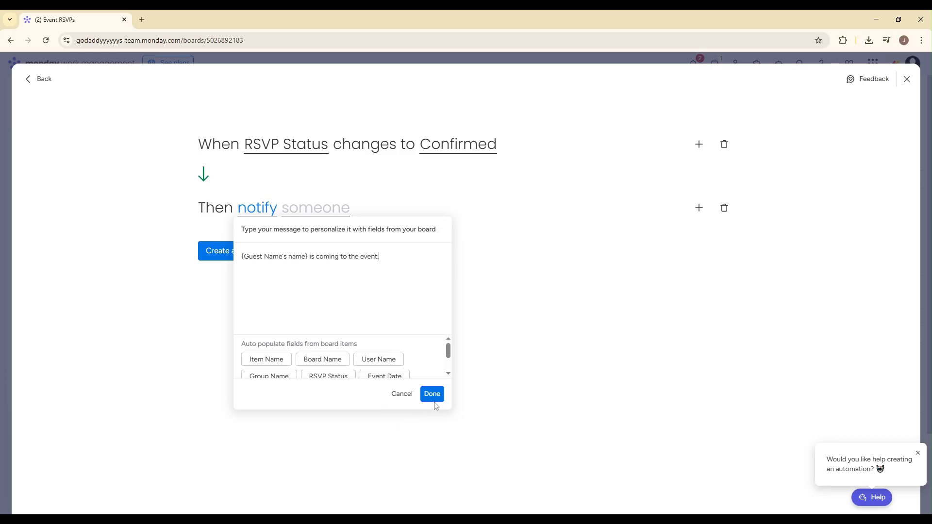
{"action": "left_click", "coordinate": [433, 395]}
{"action": "left_click", "coordinate": [318, 208]}
{"action": "left_click", "coordinate": [313, 241]}
{"action": "left_click", "coordinate": [237, 258]}
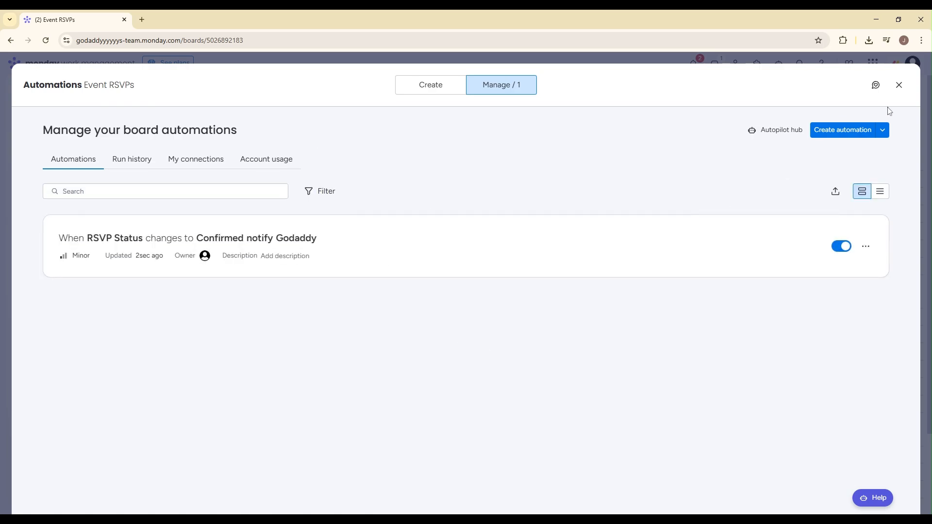
{"action": "left_click", "coordinate": [899, 85]}
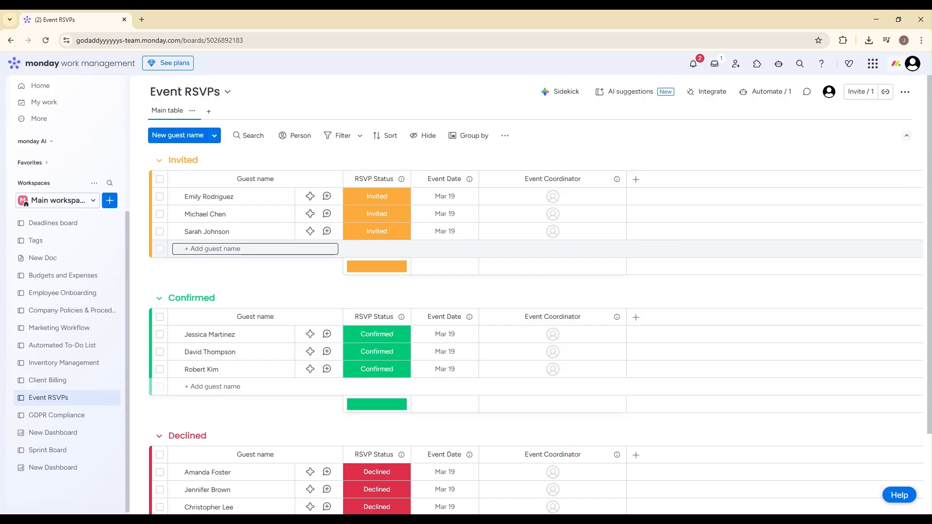
- Add a new guest to the Invited group by entering the guest's name, with RSVP Status set to Invited
{"action": "left_click", "coordinate": [185, 248]}
{"action": "type", "text": "John"}
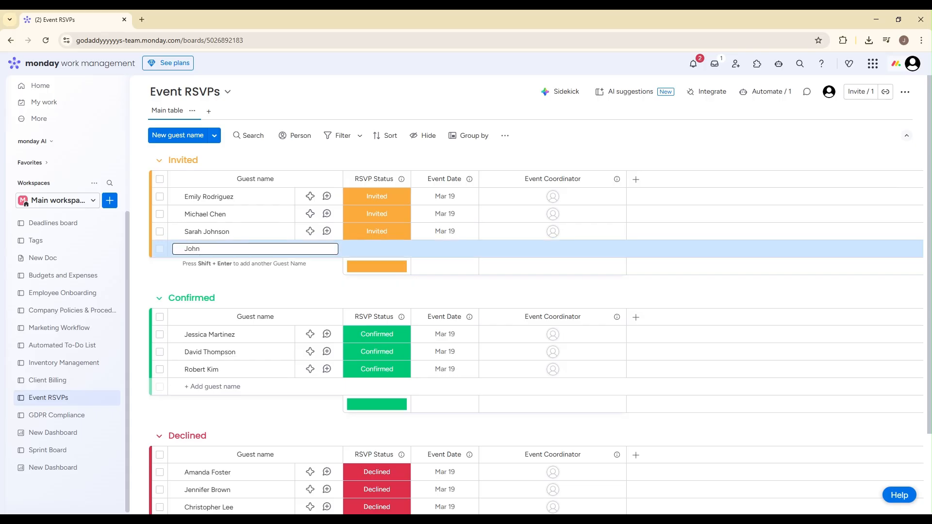
{"action": "key", "text": "Return"}
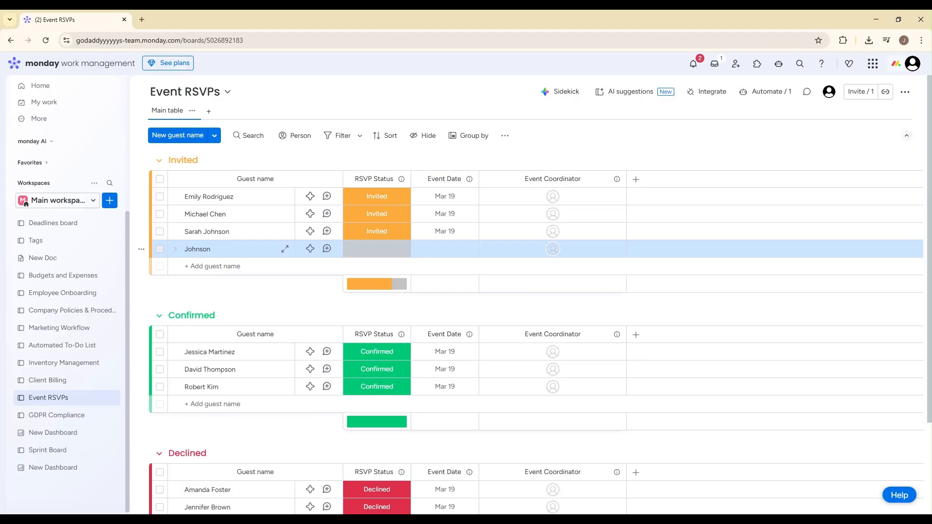
{"action": "left_click", "coordinate": [385, 255]}
{"action": "left_click", "coordinate": [377, 279]}
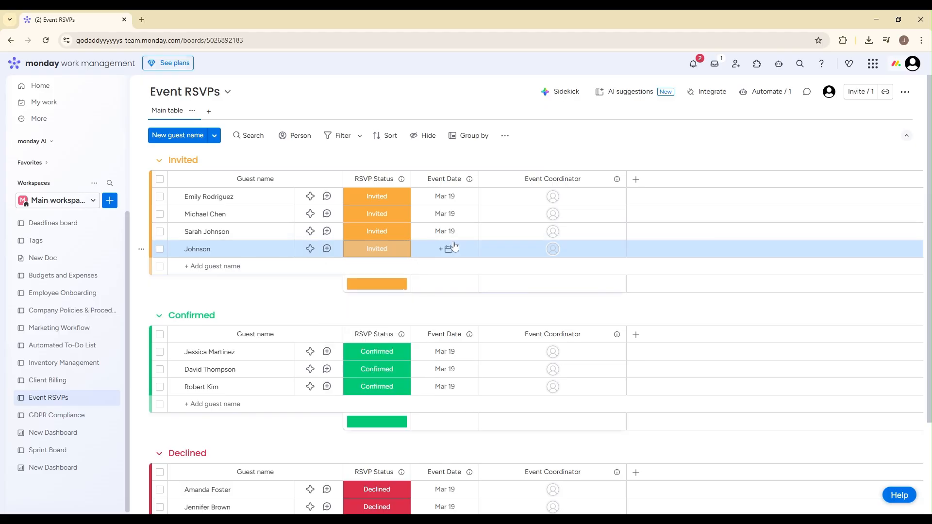
- Set the new guest's Event Date to Feb 28 and assign the account user as Event Coordinator
{"action": "left_click", "coordinate": [446, 249]}
{"action": "left_click", "coordinate": [482, 409]}
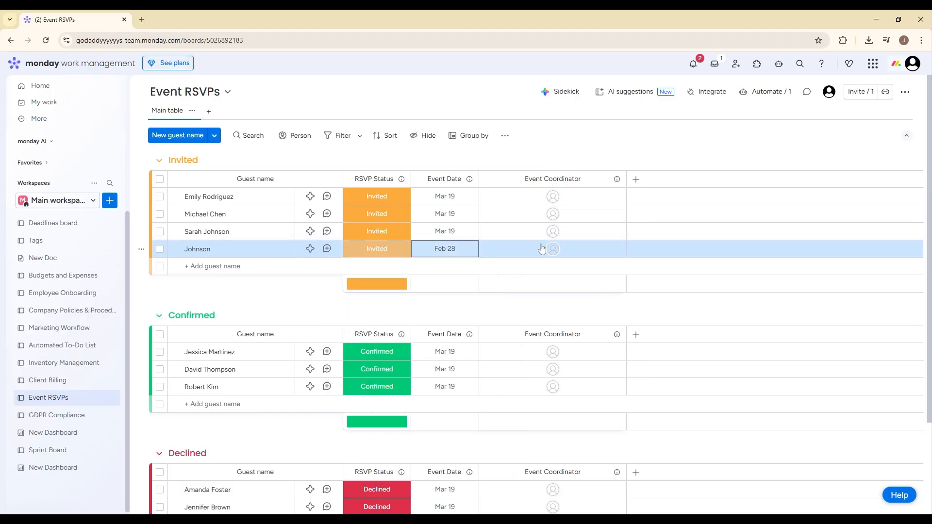
{"action": "left_click", "coordinate": [546, 254]}
{"action": "left_click", "coordinate": [510, 312]}
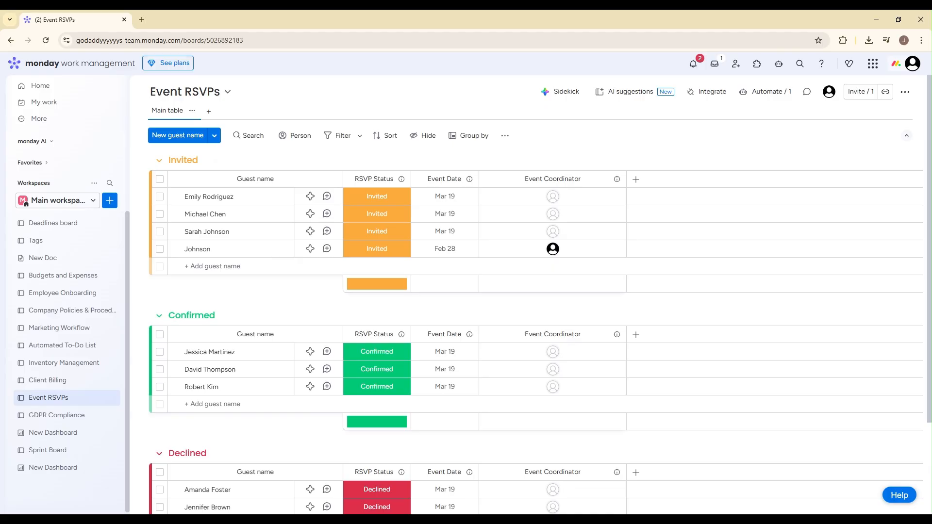
- Change the new guest's RSVP Status to Confirmed and check the notifications for the automation's message
{"action": "left_click", "coordinate": [388, 251]}
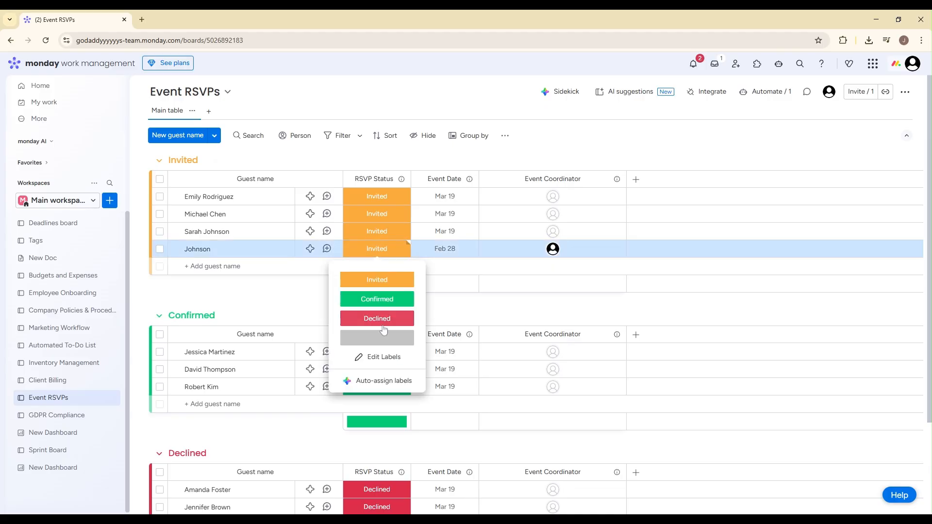
{"action": "left_click", "coordinate": [380, 300]}
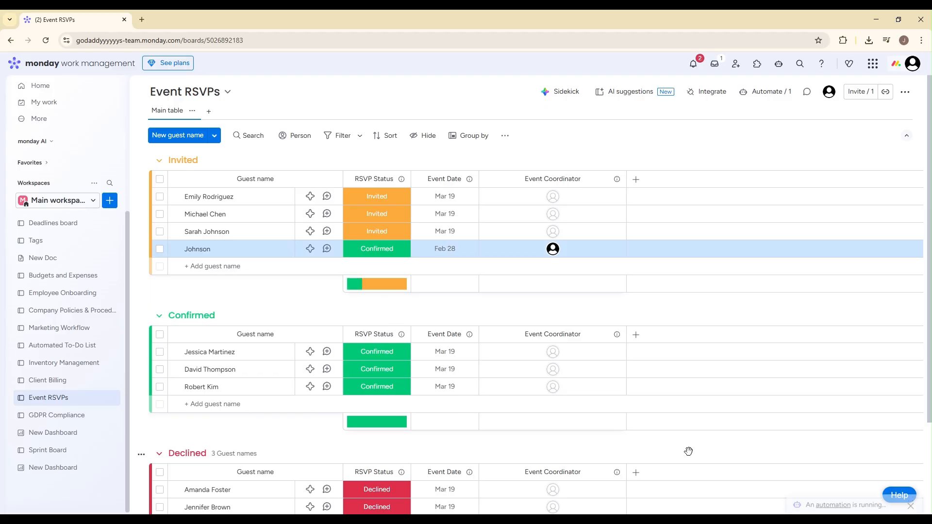
{"action": "left_click_drag", "start_coordinate": [887, 487], "coordinate": [827, 480]}
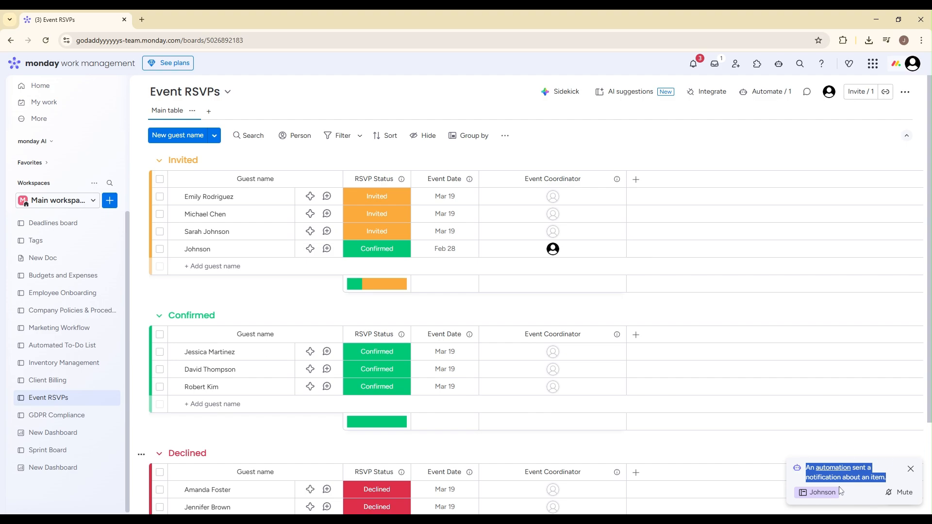
{"action": "left_click", "coordinate": [882, 477]}
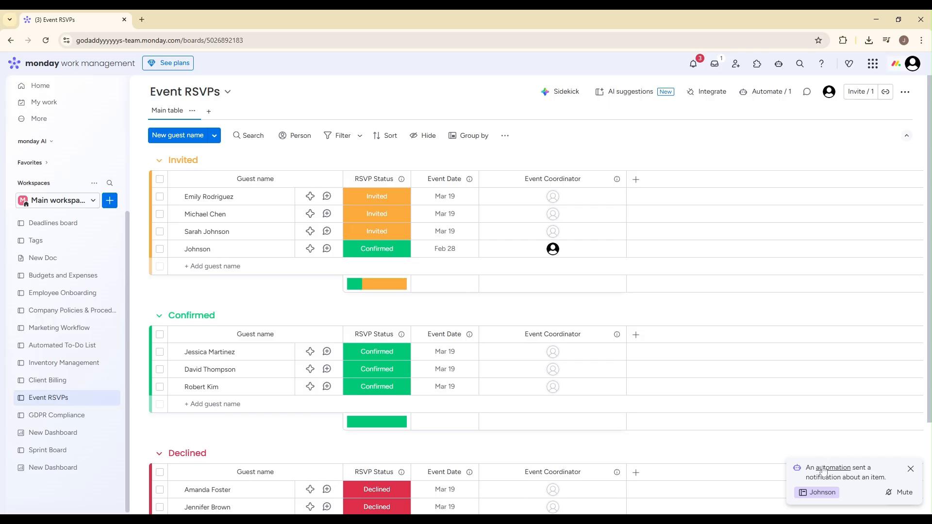
{"action": "left_click", "coordinate": [691, 65]}
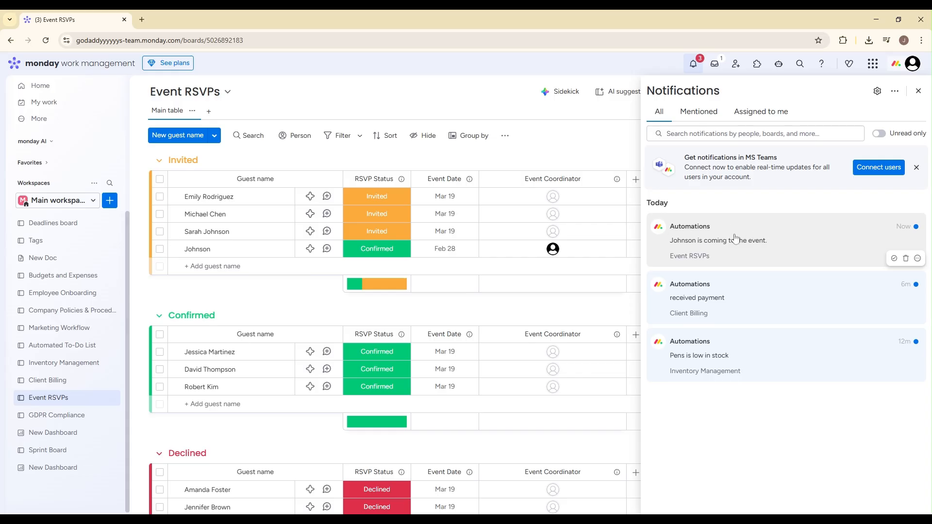
{"action": "left_click", "coordinate": [919, 91]}
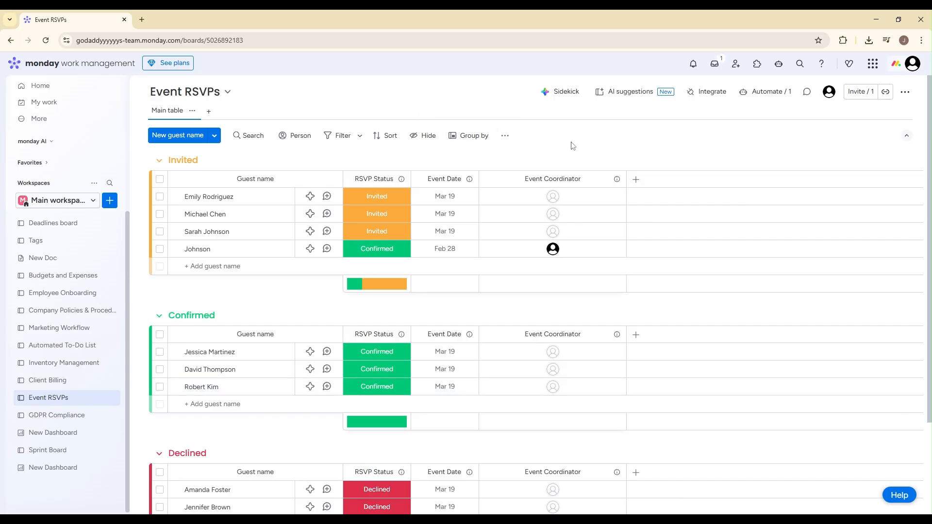